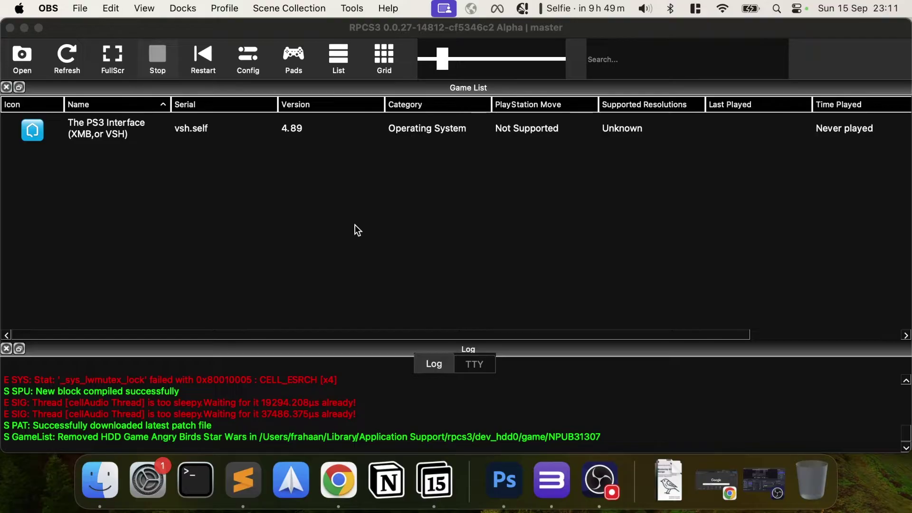
# Bring the RPCS3 window to the front, its game list showing only the PS3 interface
pyautogui.click(355, 224)
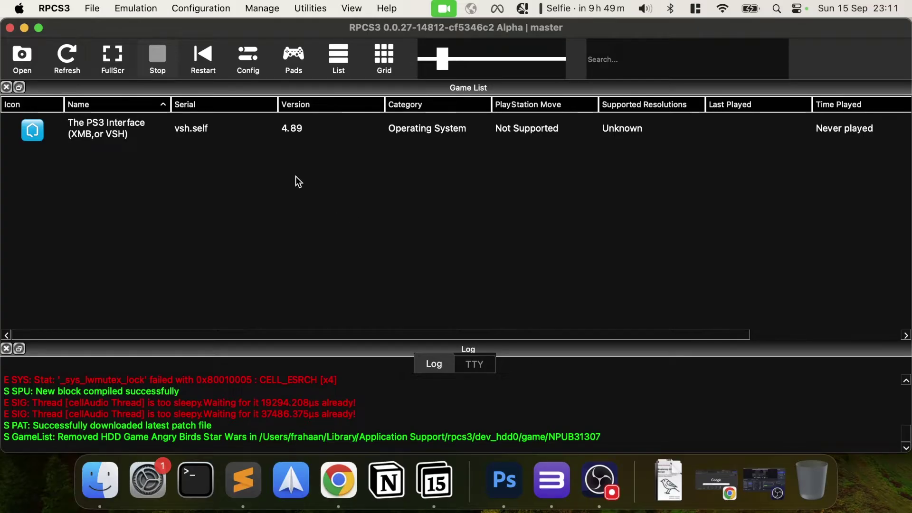
# In the boot dialog, browse to Untitled/ROMS/PS3 and select the NPUB31307 folder
pyautogui.click(98, 9)
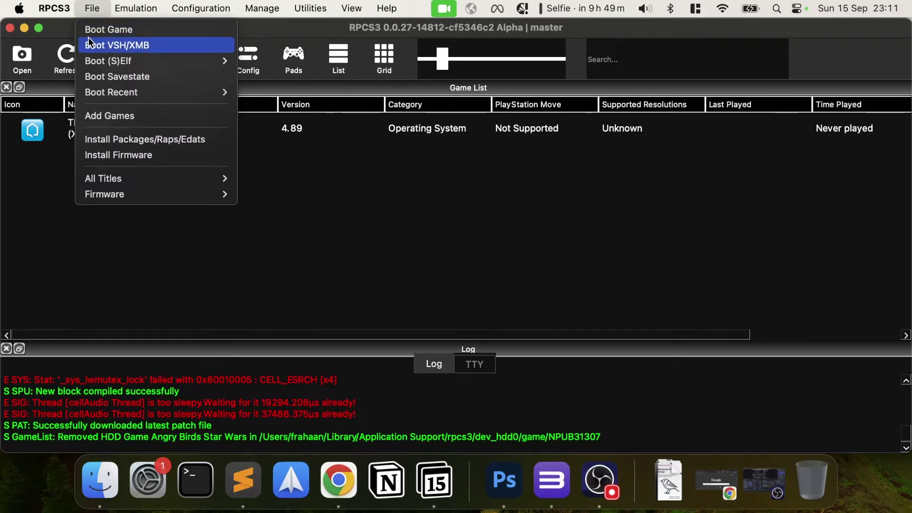
pyautogui.click(11, 55)
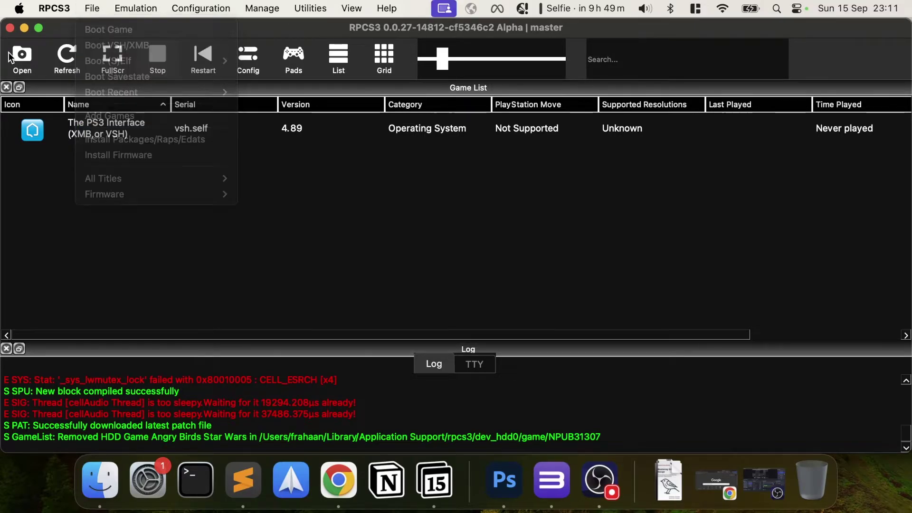
pyautogui.click(21, 61)
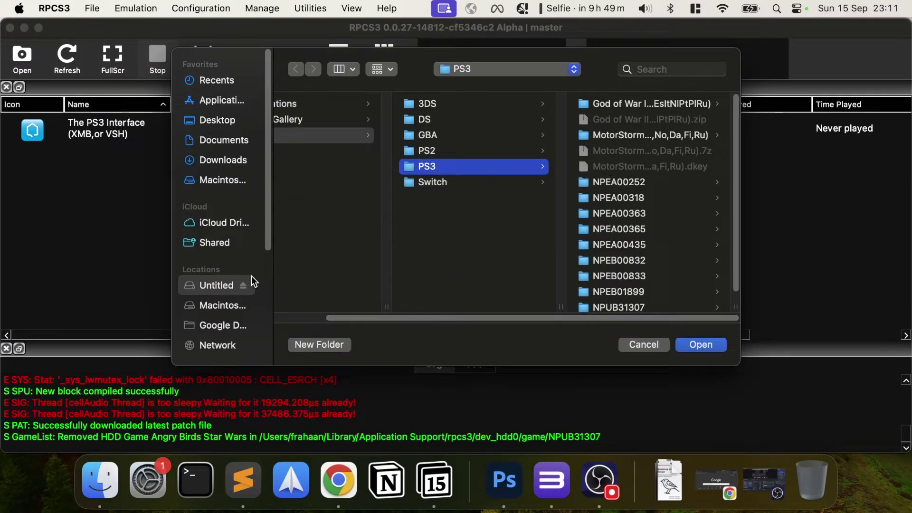
pyautogui.click(211, 285)
pyautogui.click(374, 135)
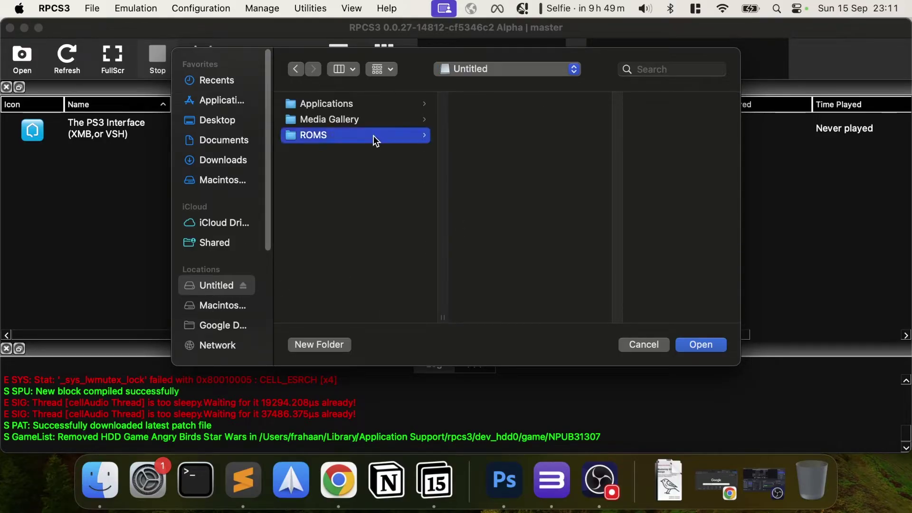
pyautogui.click(501, 165)
pyautogui.click(620, 298)
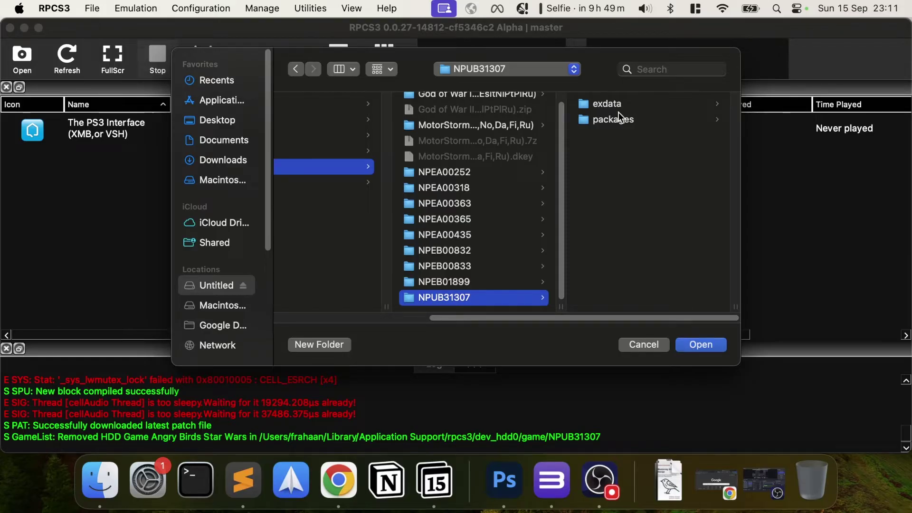
# Boot the NPUB31307 folder, dismiss the 'Booting failed' error, and bring up the File menu
pyautogui.click(701, 345)
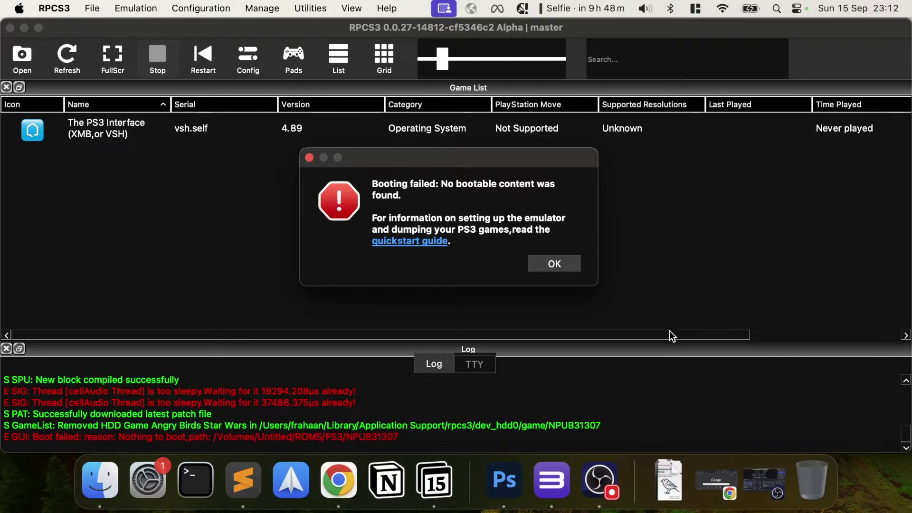
pyautogui.click(554, 265)
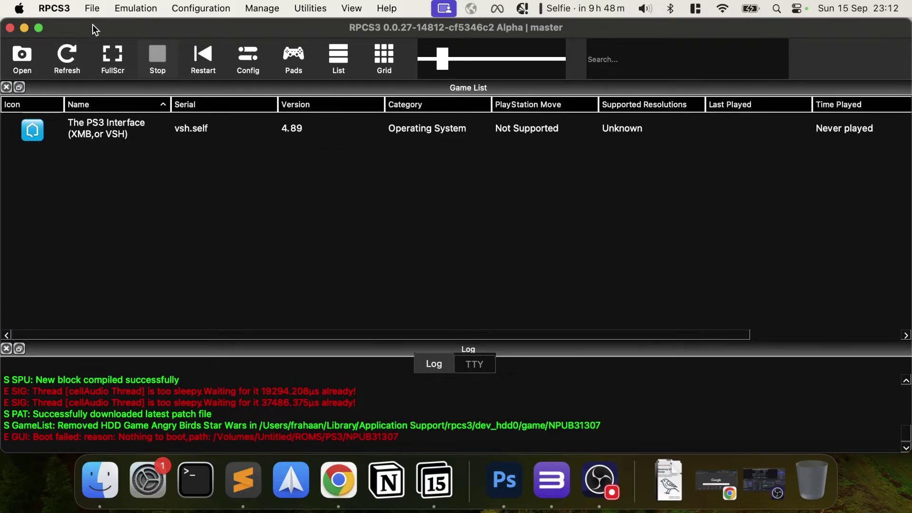
pyautogui.click(91, 9)
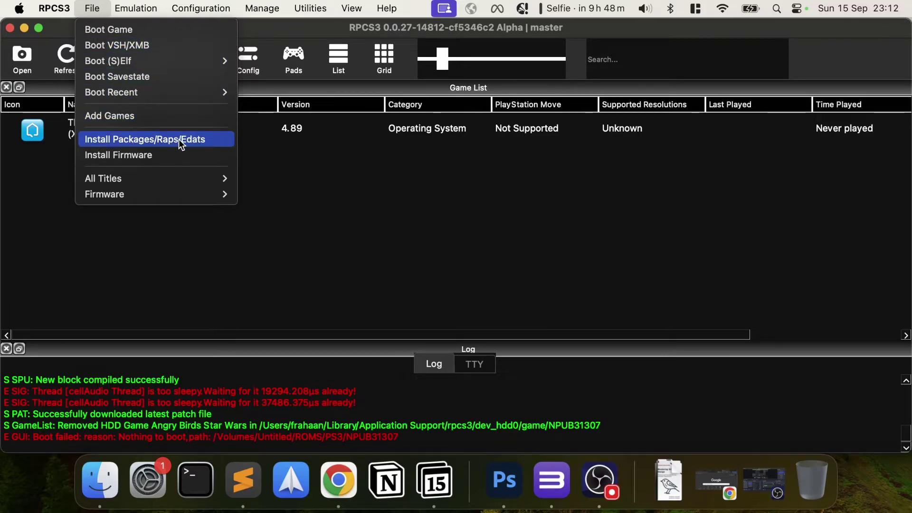
# Install the Angry Birds Star Wars .pkg from NPUB31307/packages, declining shortcut creation
pyautogui.click(193, 138)
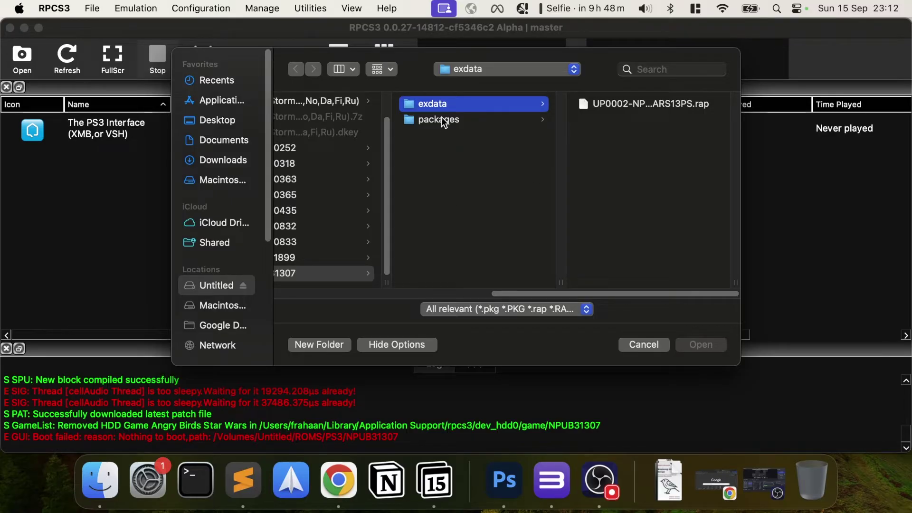
pyautogui.press('Down')
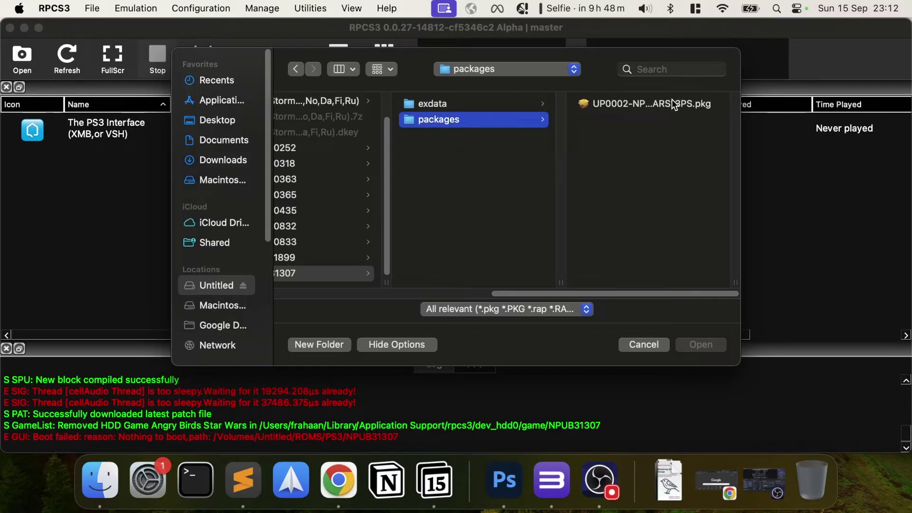
pyautogui.click(662, 102)
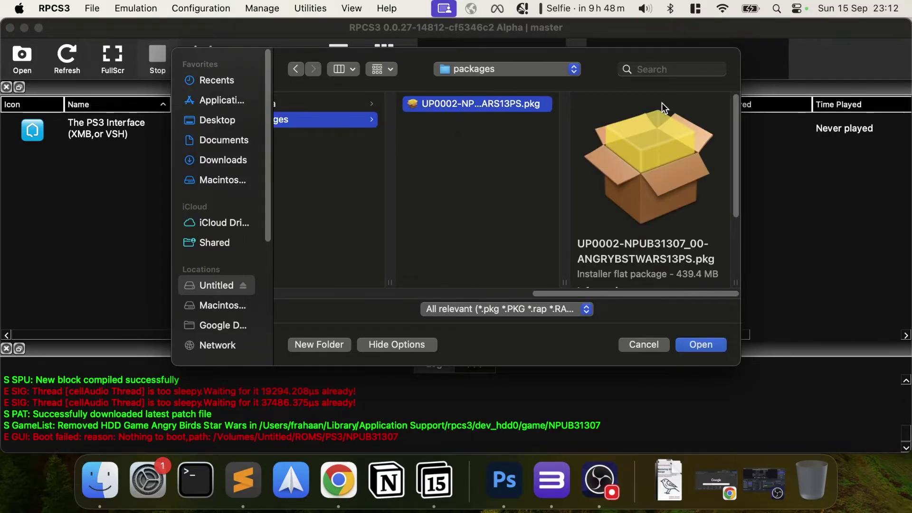
pyautogui.click(688, 346)
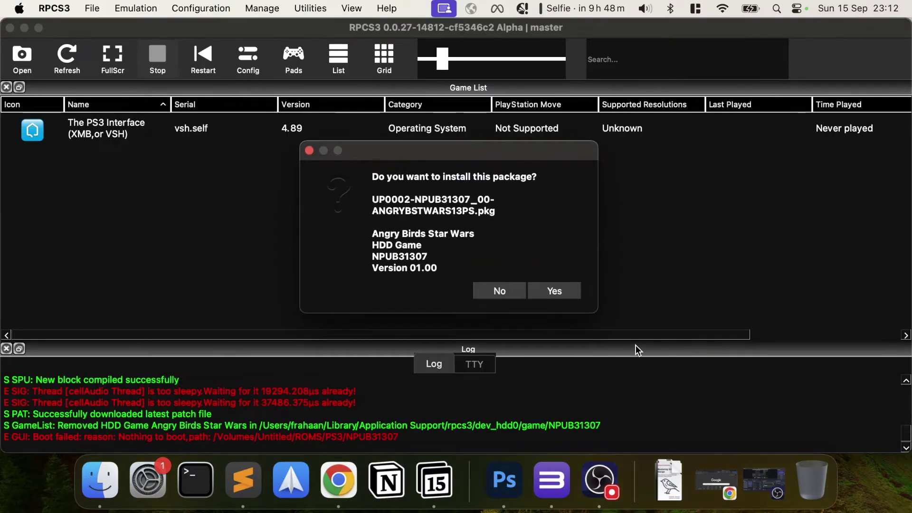
pyautogui.click(563, 290)
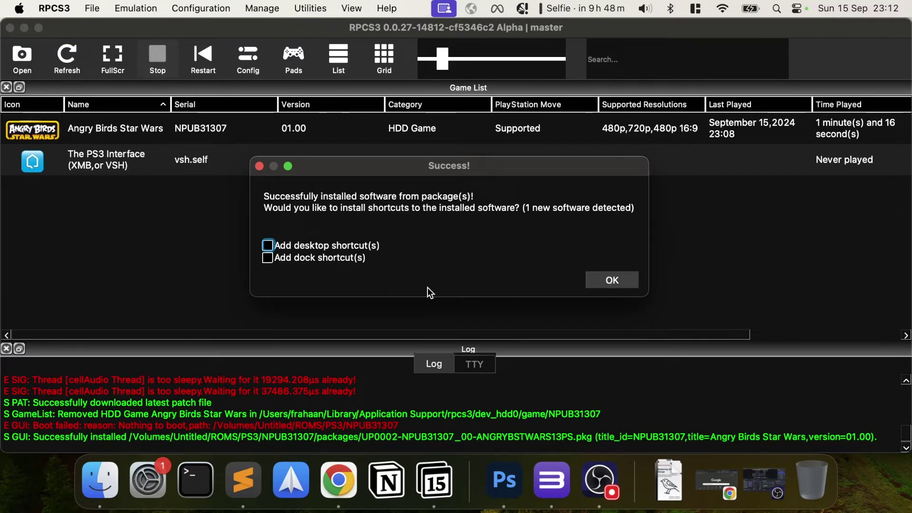
pyautogui.click(612, 281)
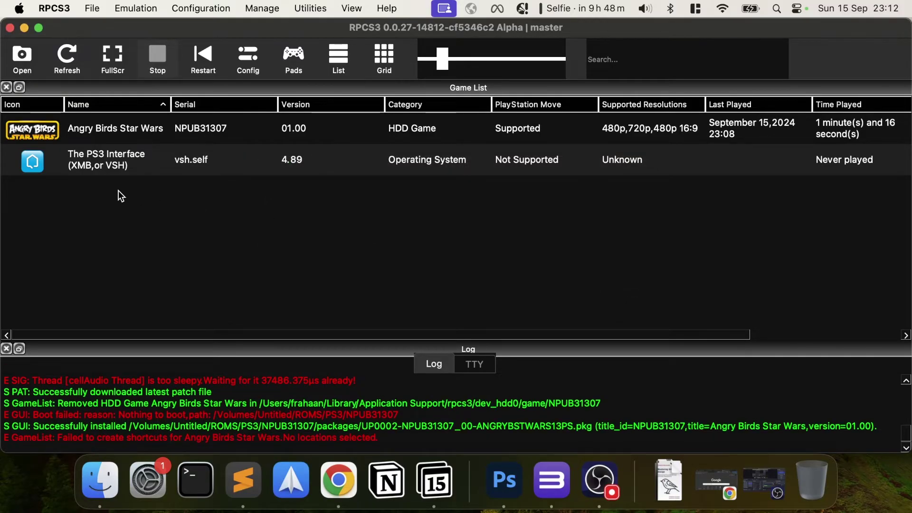
# Show the Angry Birds Star Wars install folder in Finder
pyautogui.click(114, 129)
pyautogui.rightClick(114, 130)
pyautogui.moveTo(132, 183)
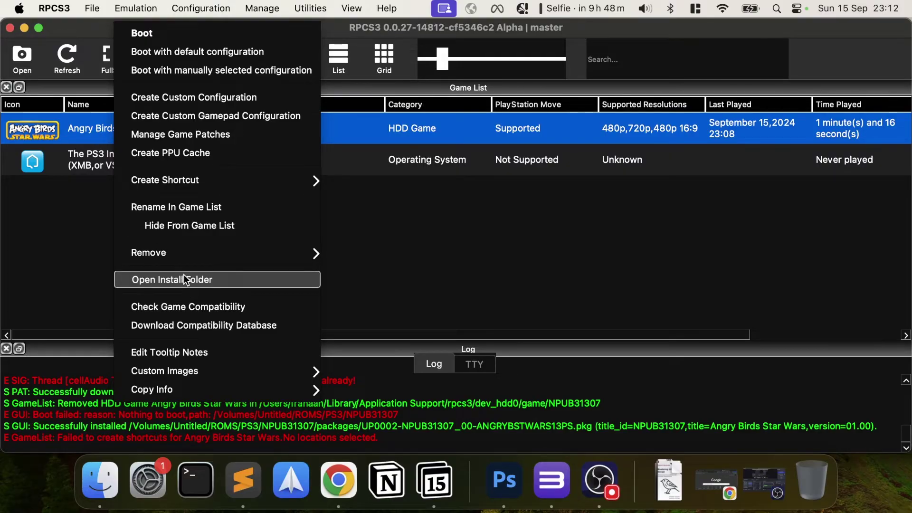
pyautogui.click(184, 279)
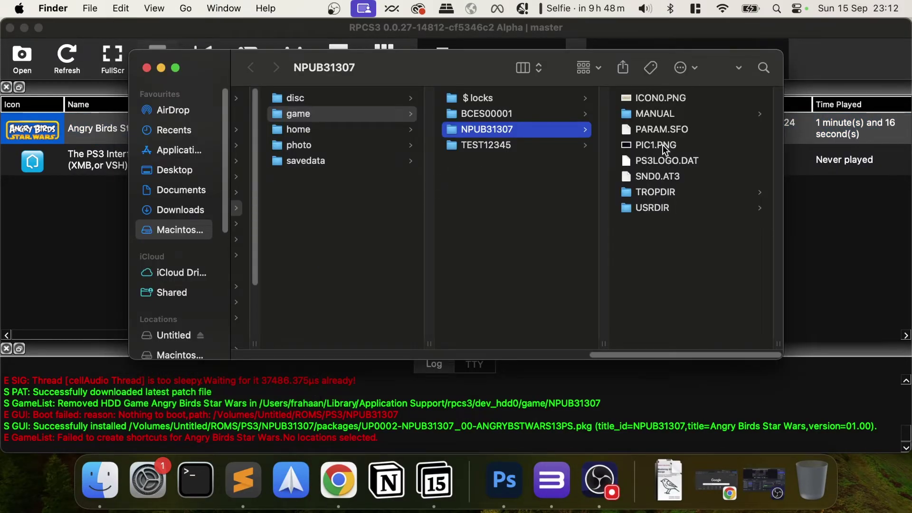
# Move the .rap licence from dev_hdd0/home/00000001/exdata to the Trash
pyautogui.click(366, 211)
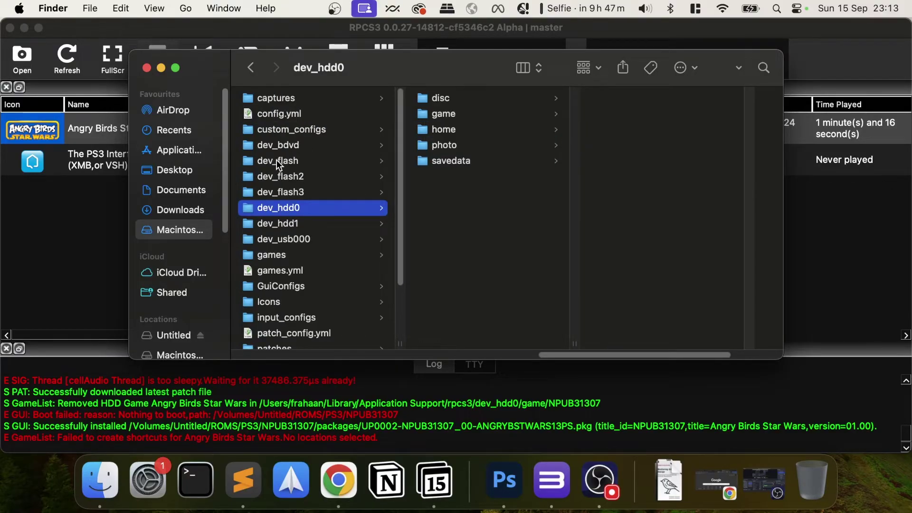
pyautogui.click(443, 115)
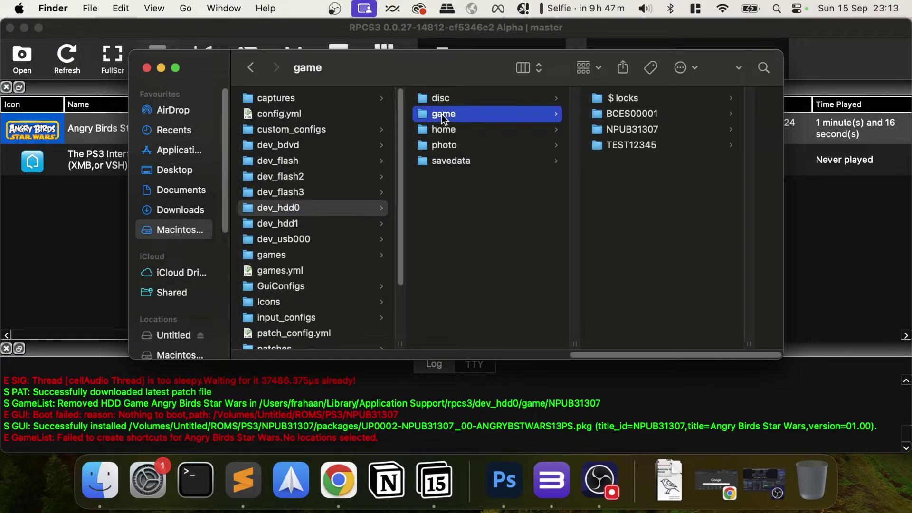
pyautogui.press('Down')
pyautogui.press('Right')
pyautogui.press('Right')
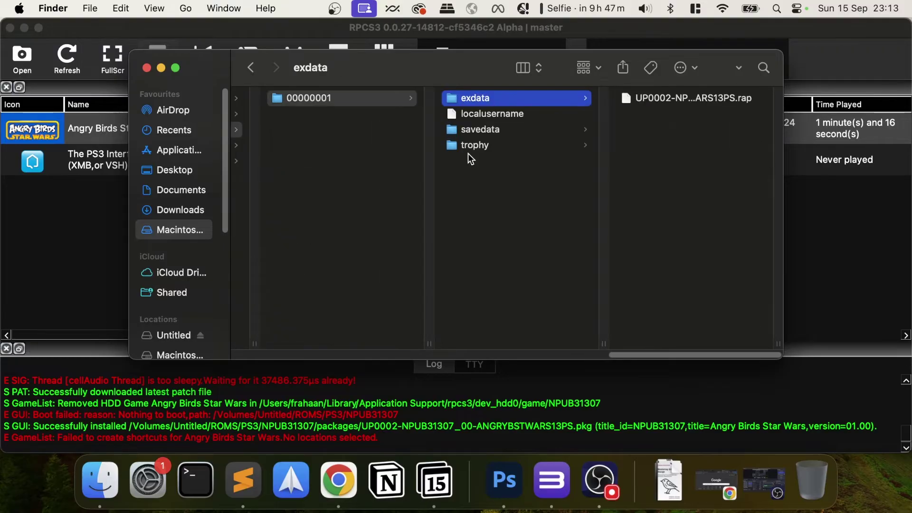
pyautogui.moveTo(642, 98); pyautogui.dragTo(810, 456)
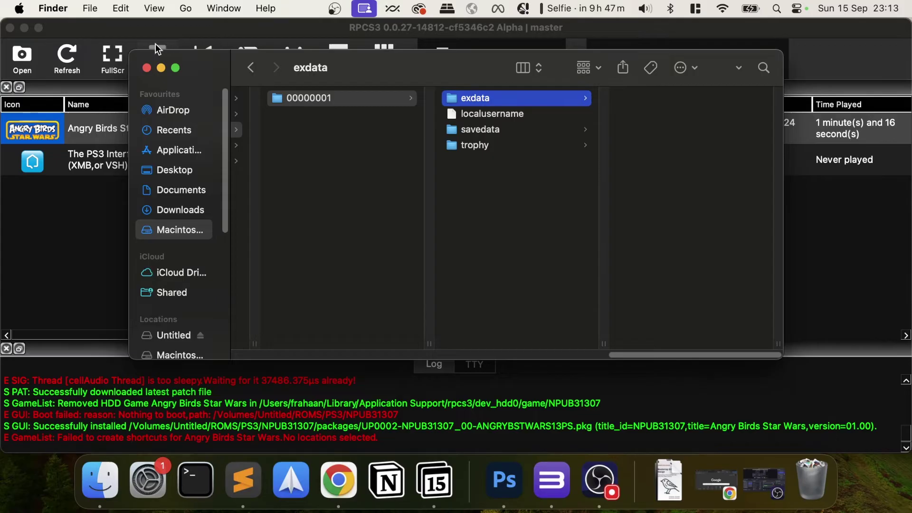
pyautogui.click(109, 206)
# Boot Angry Birds Star Wars and dismiss the 'Can't find RAP file' decryption error
pyautogui.doubleClick(97, 129)
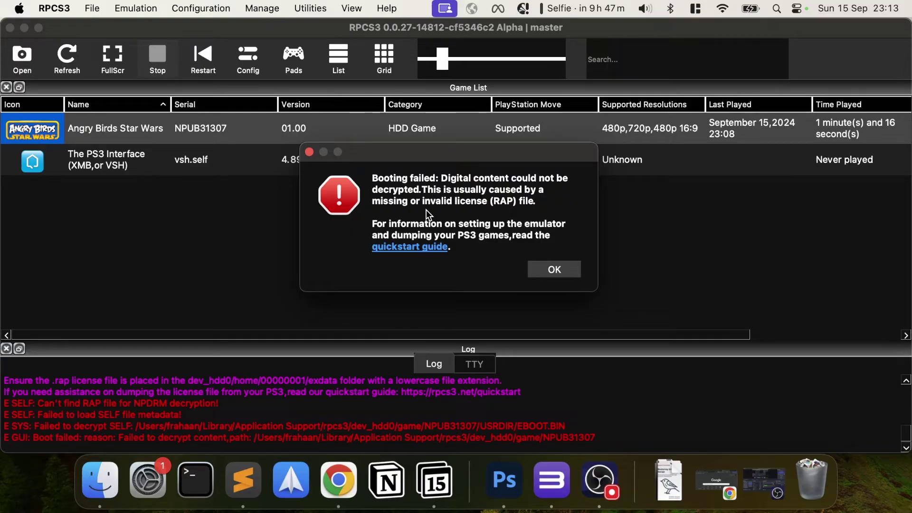
pyautogui.click(540, 271)
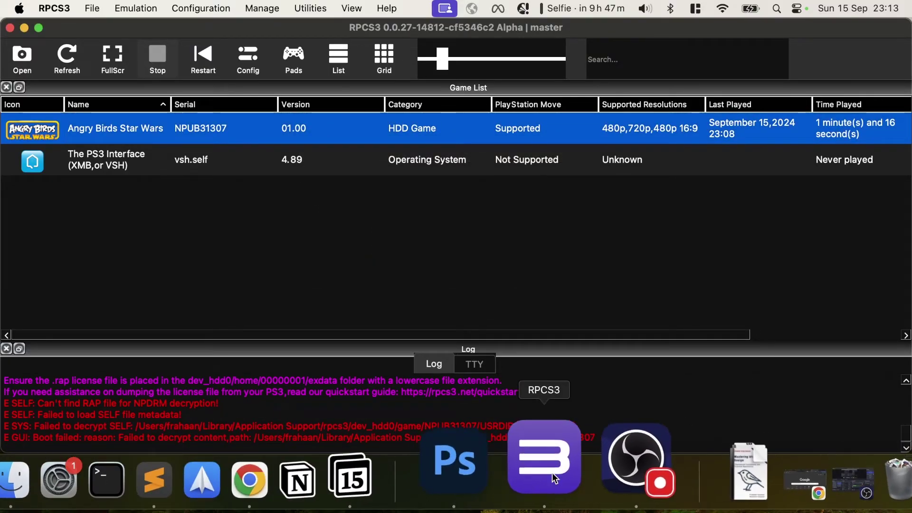
# In Finder, locate the .rap licence in Untitled/ROMS/PS3/NPUB31307/exdata, then return to RPCS3
pyautogui.click(122, 459)
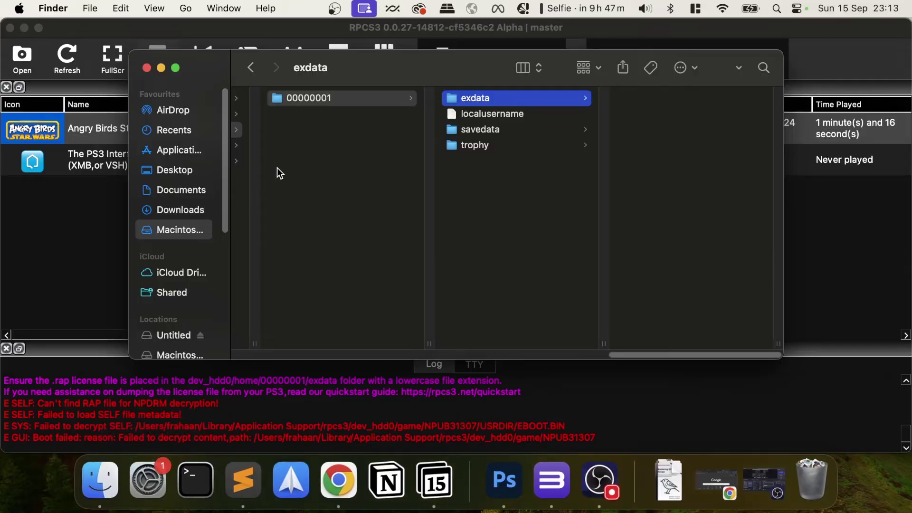
pyautogui.click(167, 333)
pyautogui.click(302, 130)
pyautogui.press('Right')
pyautogui.press('Down')
pyautogui.press('Down')
pyautogui.press('Down')
pyautogui.press('Down')
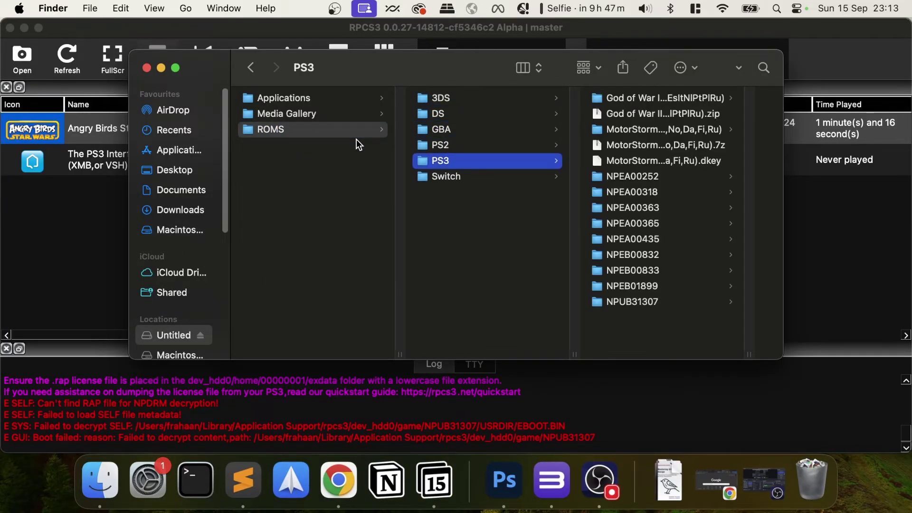
pyautogui.click(633, 302)
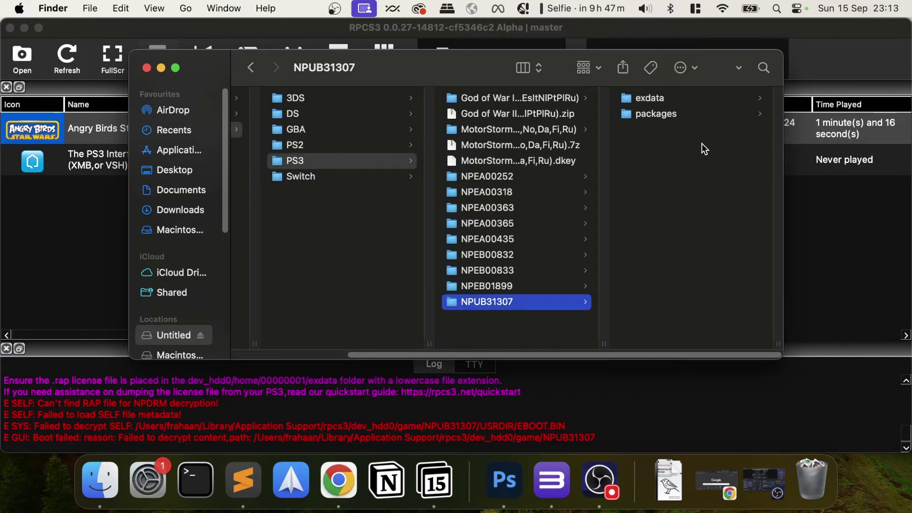
pyautogui.click(667, 114)
pyautogui.click(535, 103)
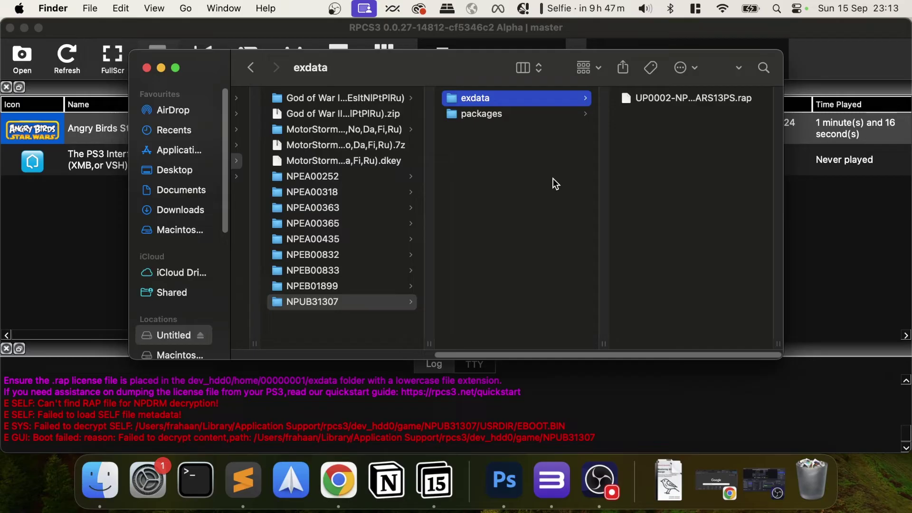
pyautogui.click(48, 209)
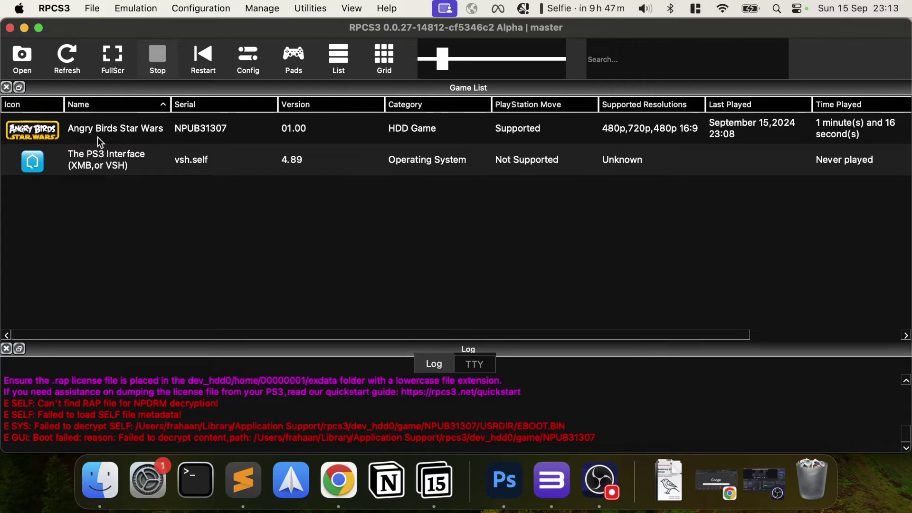
# Install UP0002-NPUB31307_00-ANGRYBSTWARS13PS.rap from exdata via Install Packages/Raps/Edats
pyautogui.click(92, 12)
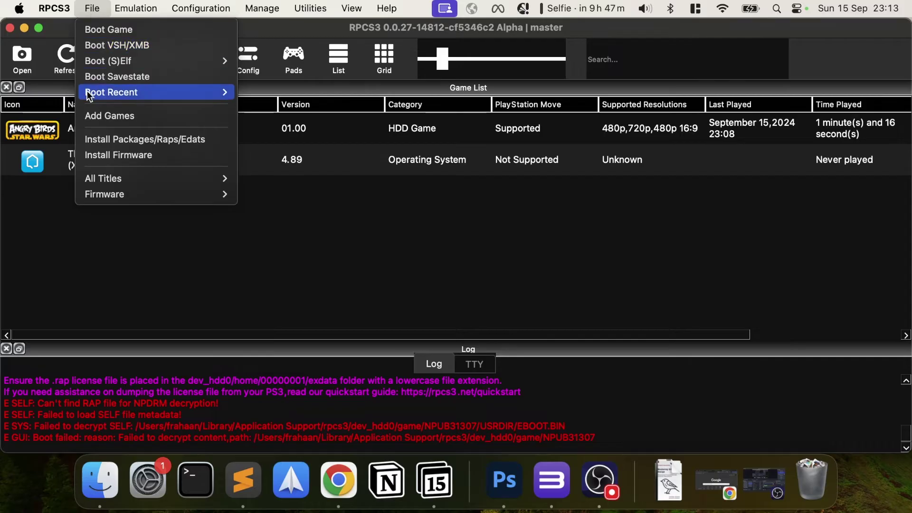
pyautogui.click(118, 144)
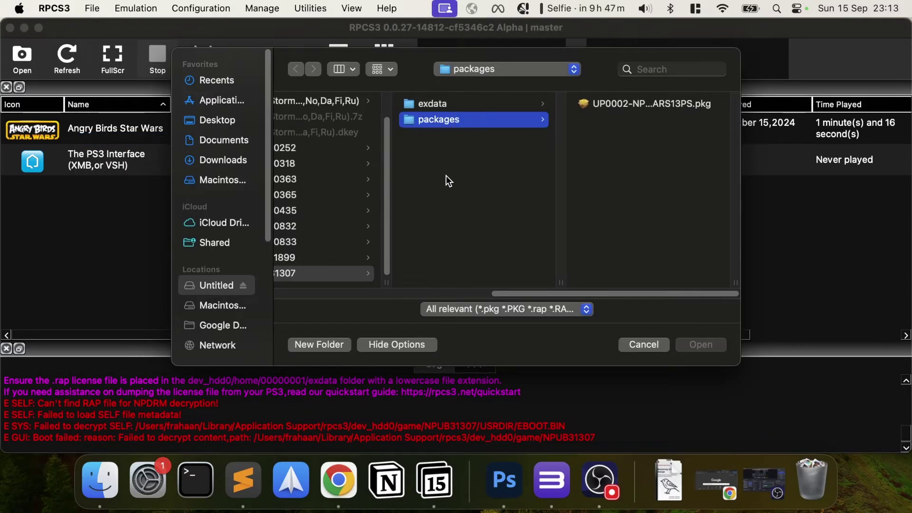
pyautogui.click(494, 103)
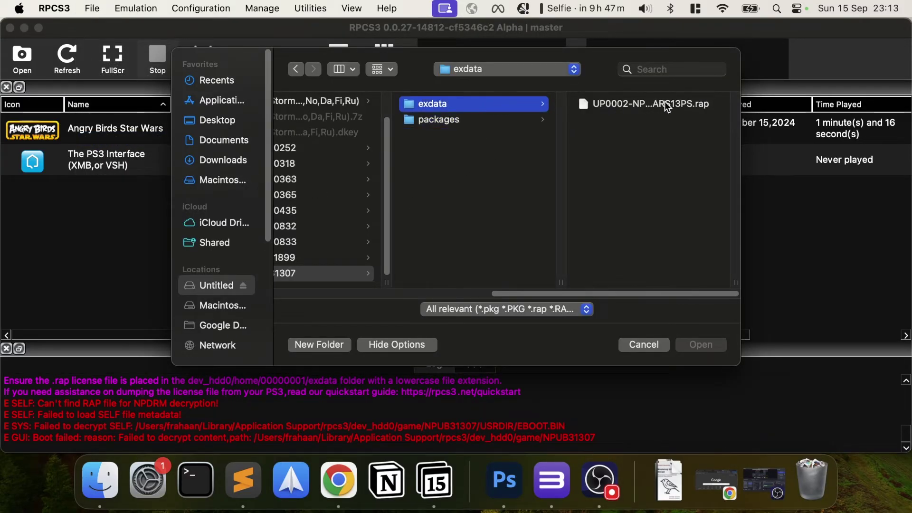
pyautogui.click(691, 104)
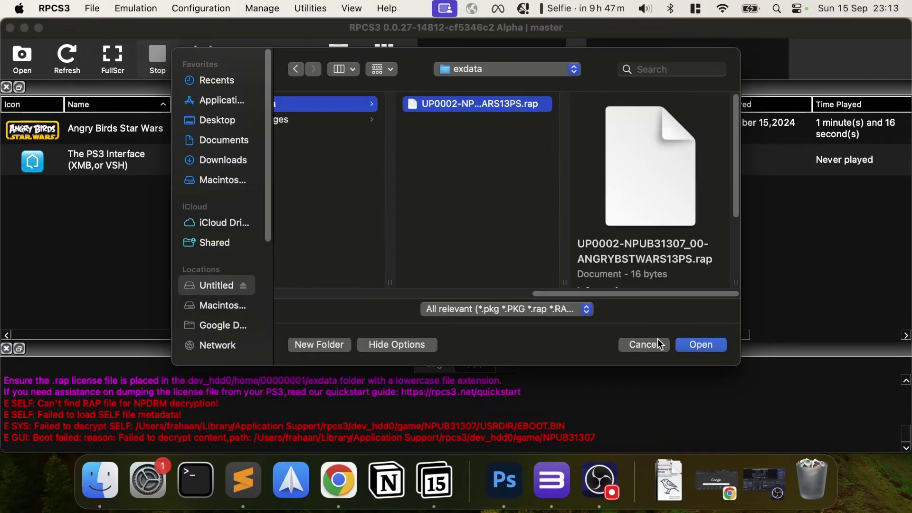
pyautogui.click(687, 347)
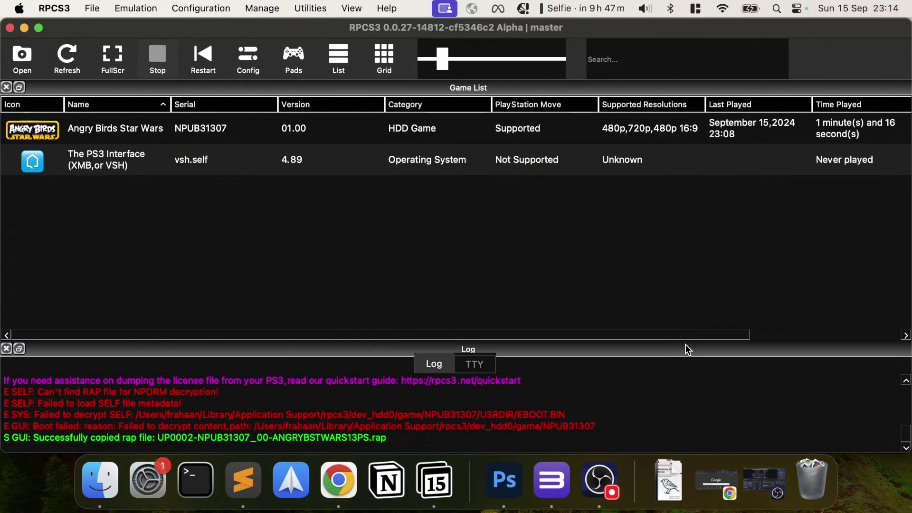
# Run Angry Birds Star Wars to its copyright intro, then stop the game and confirm exit
pyautogui.doubleClick(170, 135)
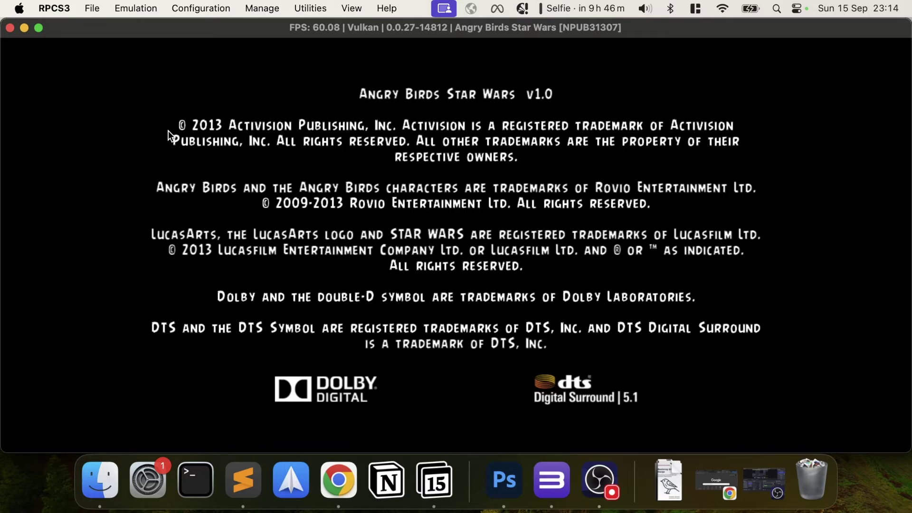
pyautogui.click(10, 28)
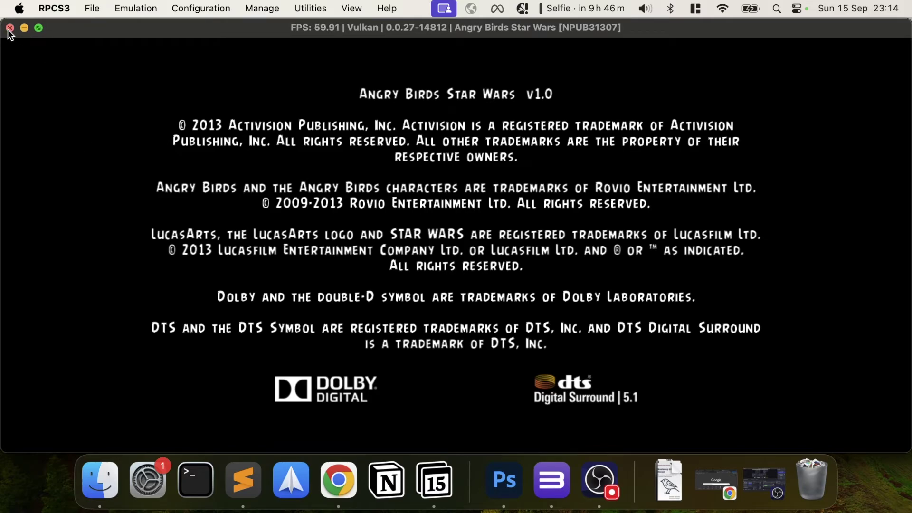
pyautogui.click(518, 262)
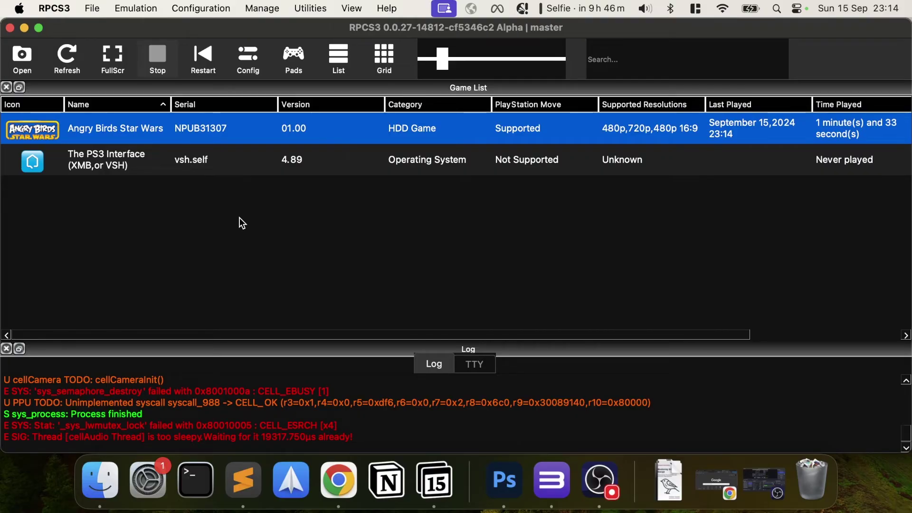
# Show the game's installed NPUB31307 folder in Finder via Open Install Folder
pyautogui.rightClick(125, 144)
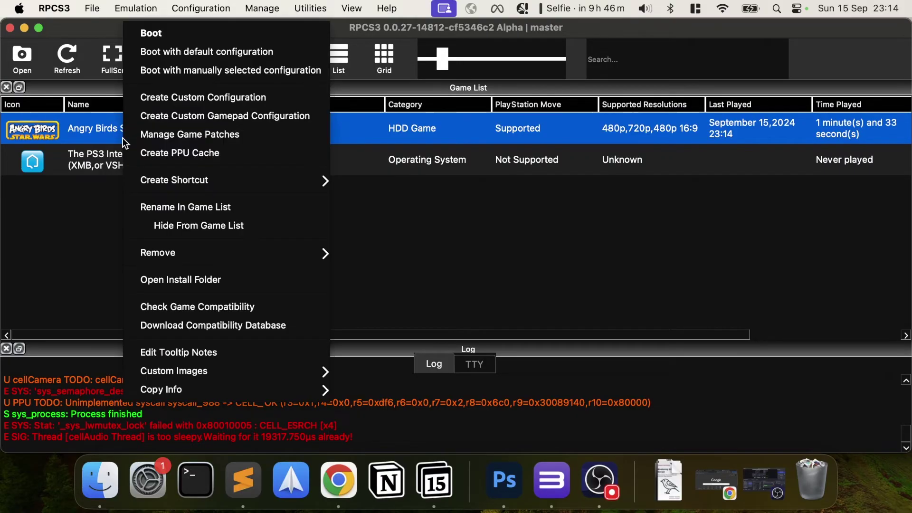
pyautogui.moveTo(213, 254)
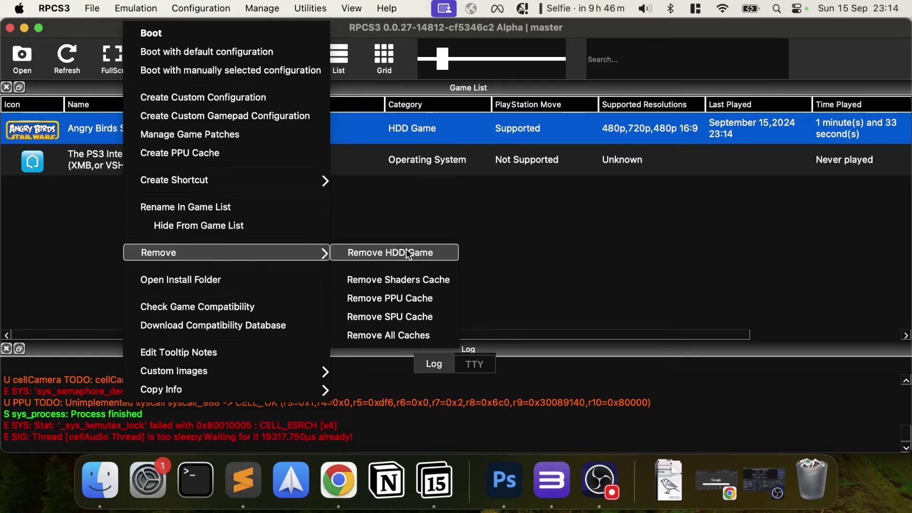
pyautogui.click(254, 281)
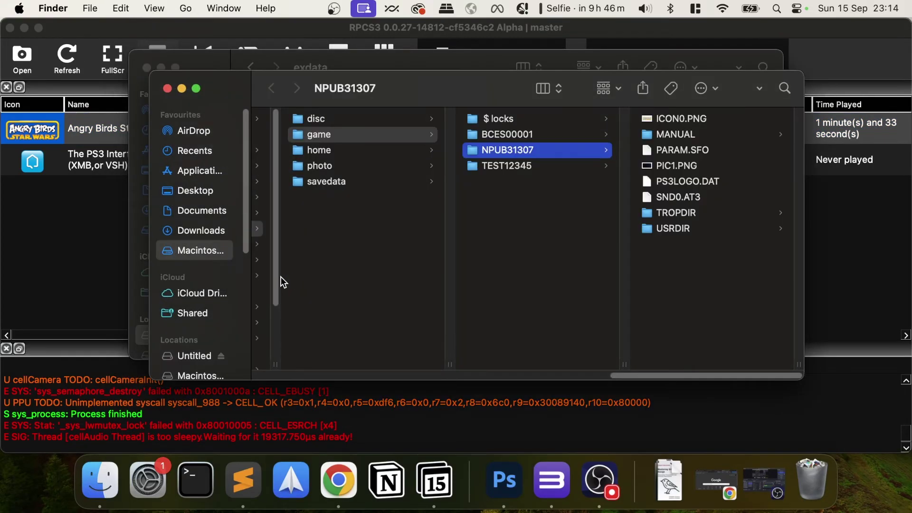
# Scroll the Finder columns to check the path, then close the install-folder and exdata windows
pyautogui.moveTo(657, 375); pyautogui.dragTo(745, 386)
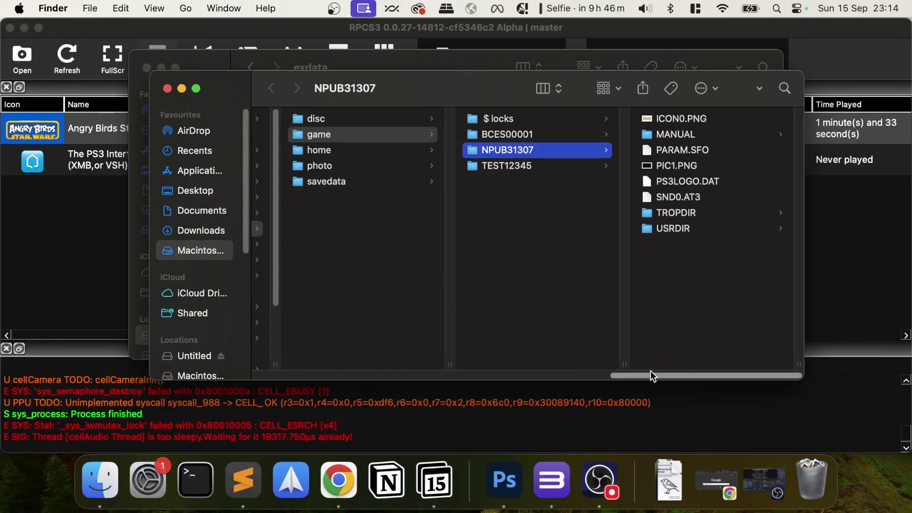
pyautogui.moveTo(650, 377); pyautogui.dragTo(264, 374)
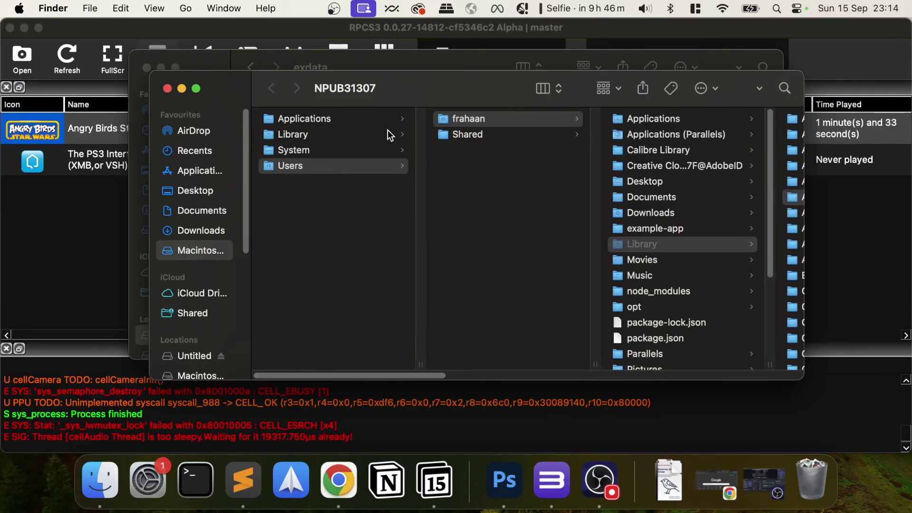
pyautogui.click(168, 89)
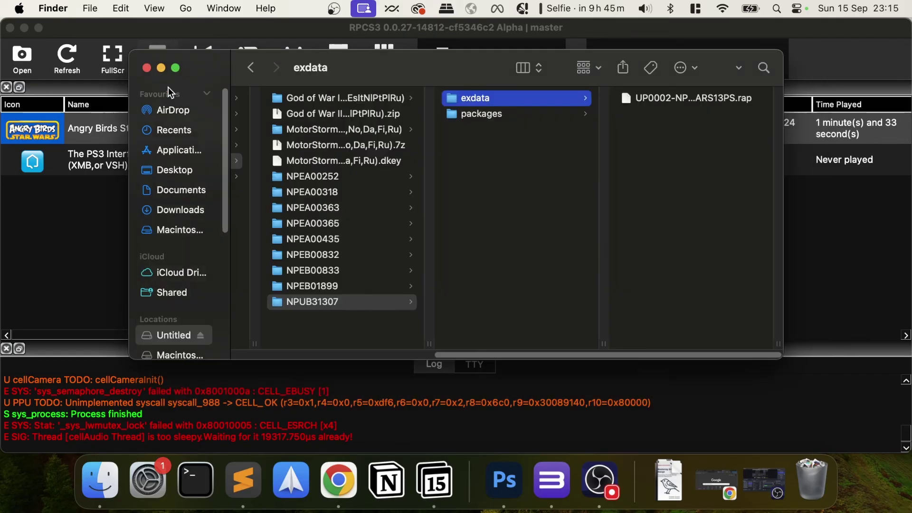
pyautogui.click(148, 68)
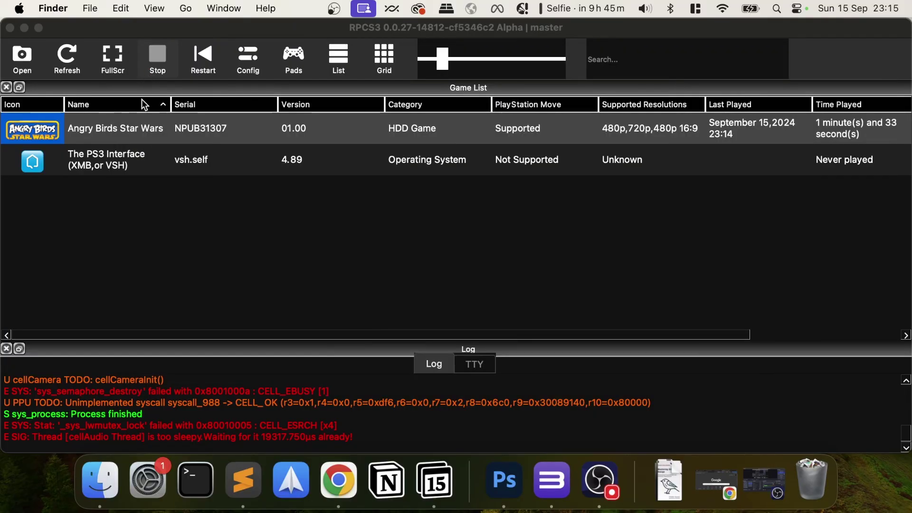
pyautogui.click(125, 216)
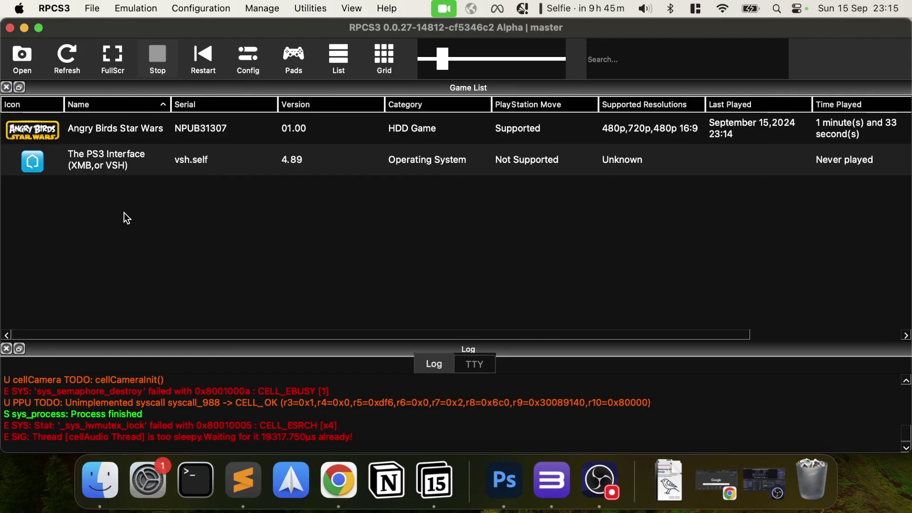